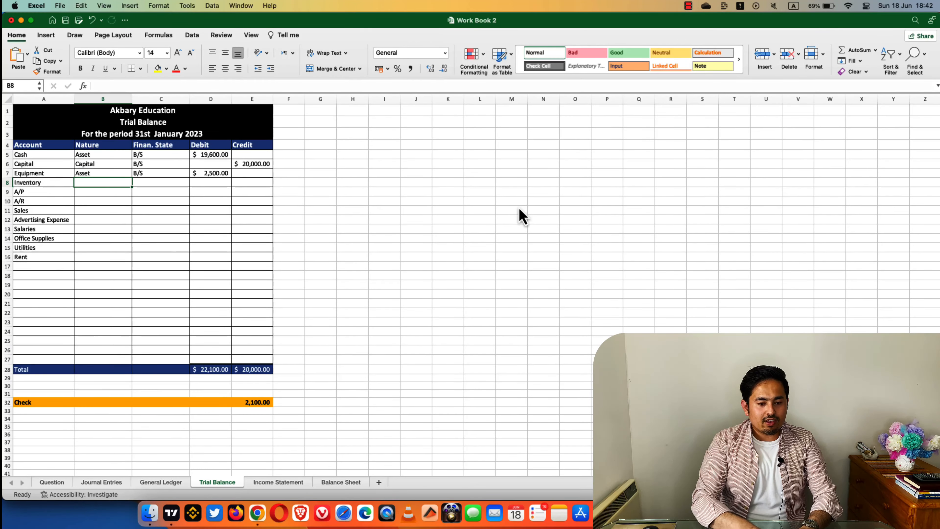
# Classify Inventory as Expense and I/S in the trial balance, and link its debit to the Inventory C/F balance in the General Ledger.
pyautogui.write('Expense')
pyautogui.press('Tab')
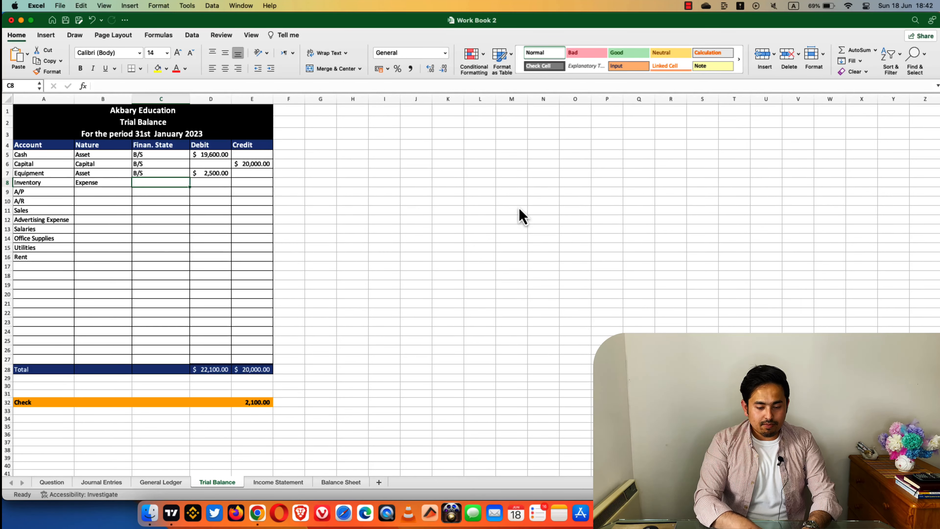
pyautogui.write('I/')
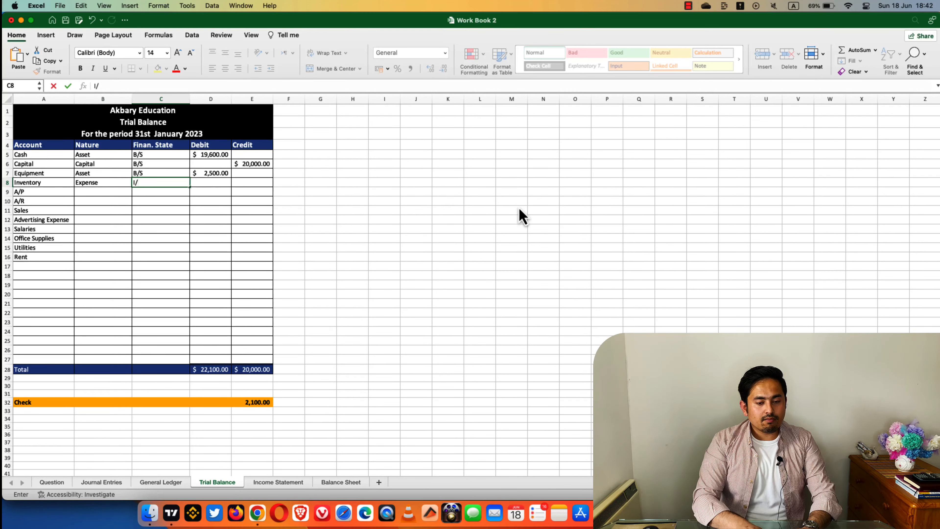
pyautogui.write('S')
pyautogui.press('Tab')
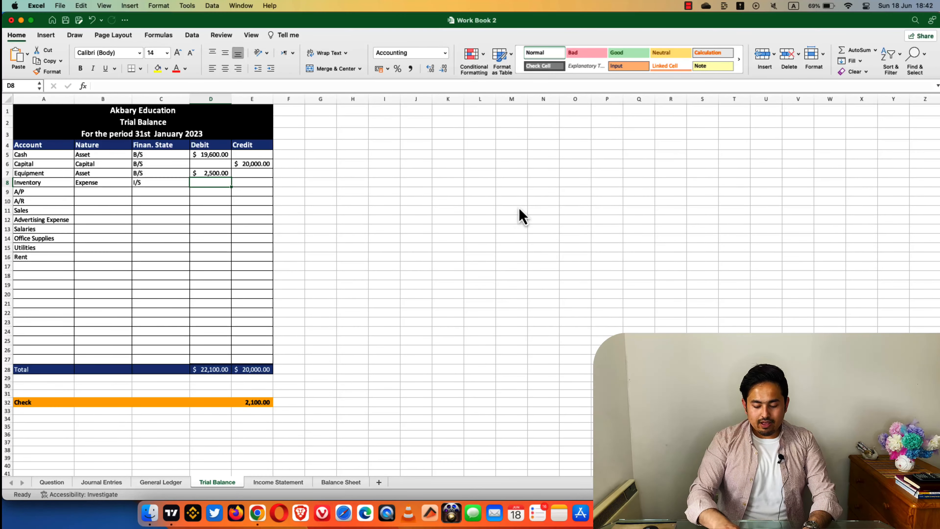
pyautogui.write('=')
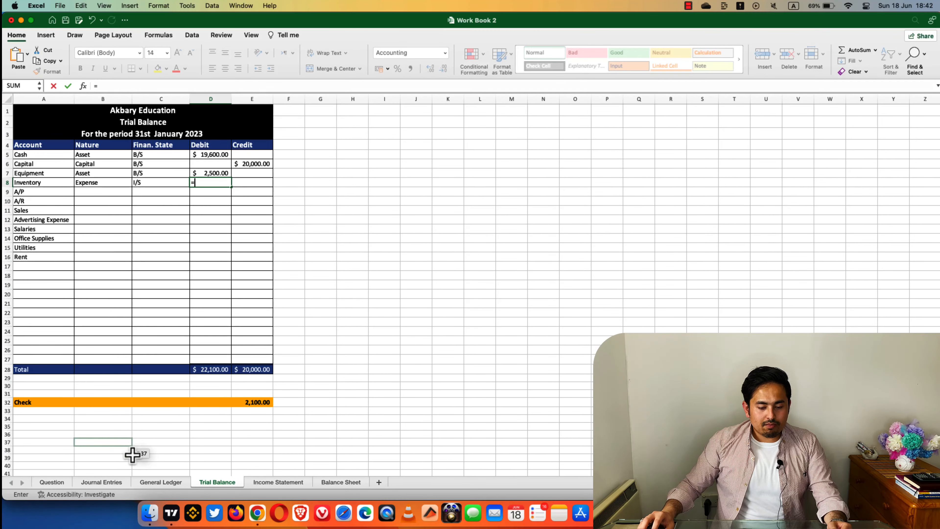
pyautogui.click(150, 483)
pyautogui.click(699, 206)
pyautogui.press('Return')
# Classify A/P in row 9 of the trial balance with nature Liability and financial statement B/S.
pyautogui.press('Left')
pyautogui.press('Left')
pyautogui.write('Liability')
pyautogui.press('Tab')
pyautogui.write('B/s')
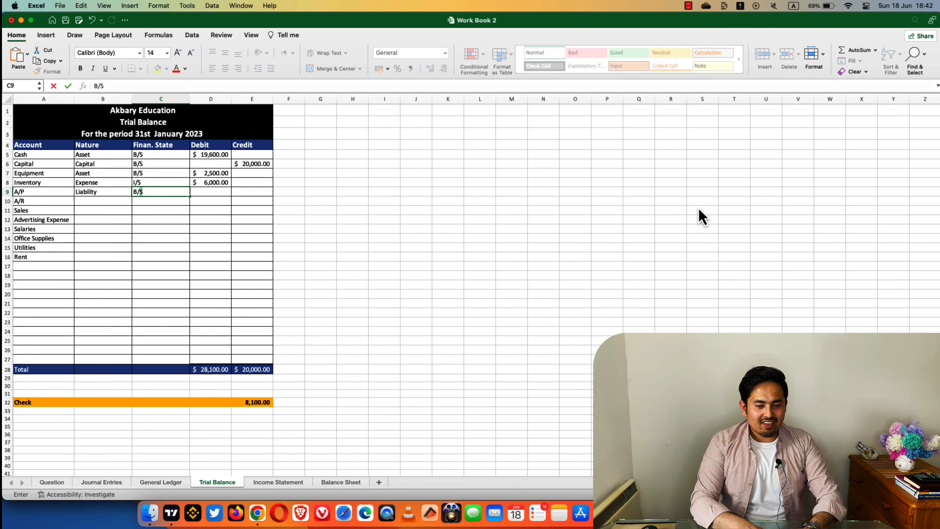
pyautogui.press('Tab')
pyautogui.press('Tab')
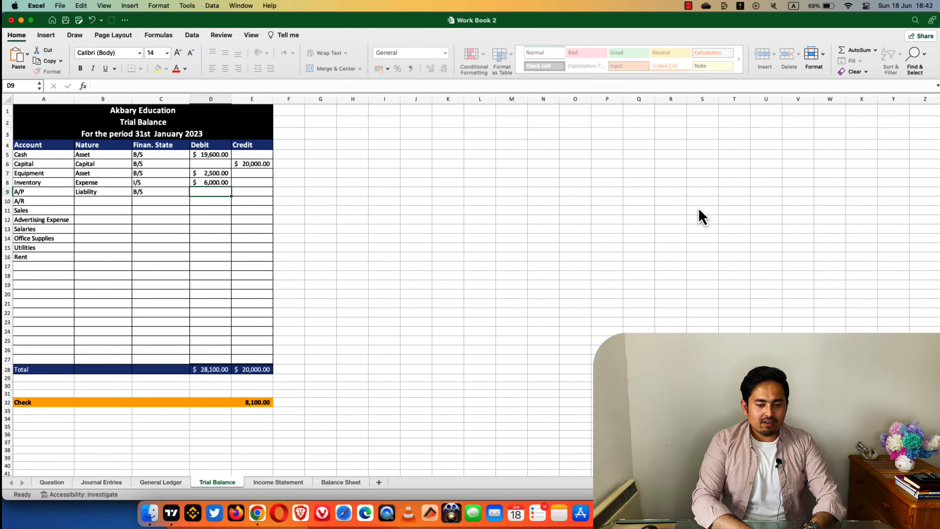
# Link the A/P credit in the trial balance to the A/P account's C/F balance in the General Ledger.
pyautogui.write('=')
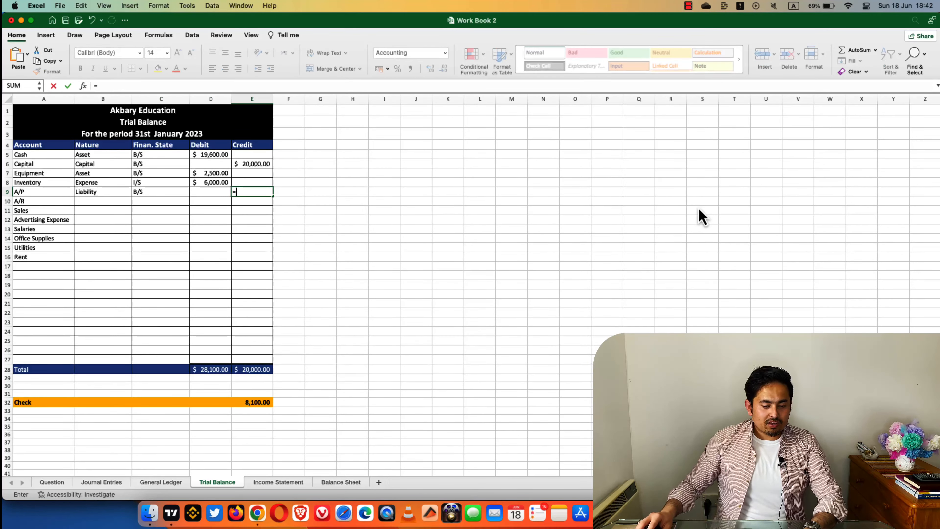
pyautogui.click(168, 483)
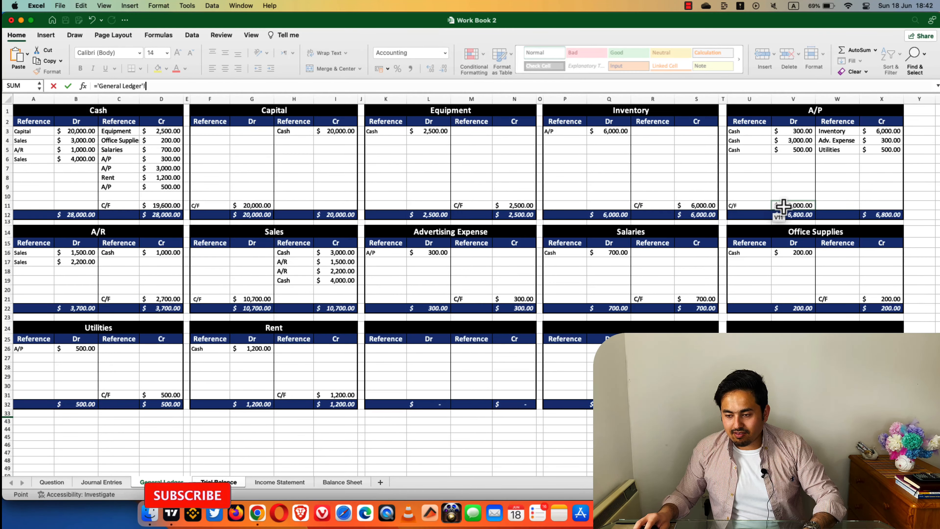
pyautogui.click(801, 208)
pyautogui.press('Return')
# Classify A/R as Asset and B/S, and link its debit to the A/R account's C/F balance in the General Ledger.
pyautogui.write('Asset')
pyautogui.press('Tab')
pyautogui.write('B/S')
pyautogui.press('Tab')
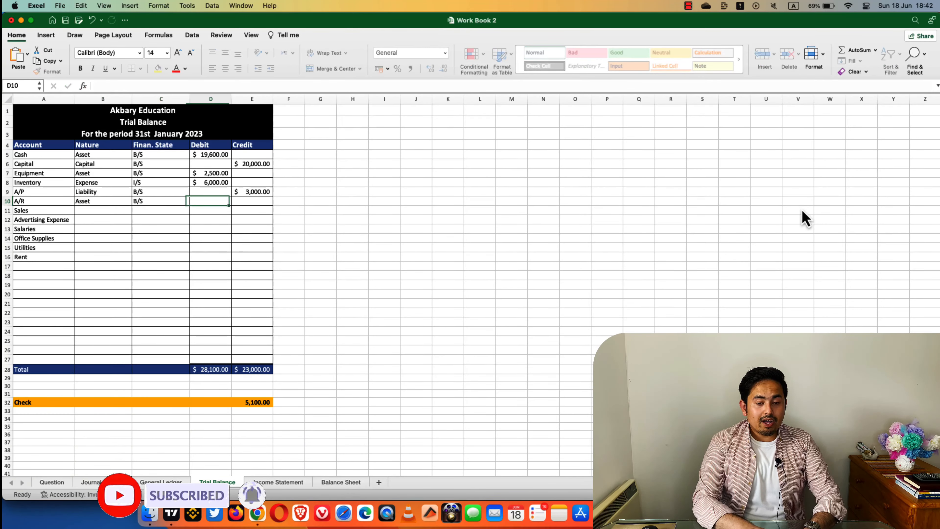
pyautogui.write('=')
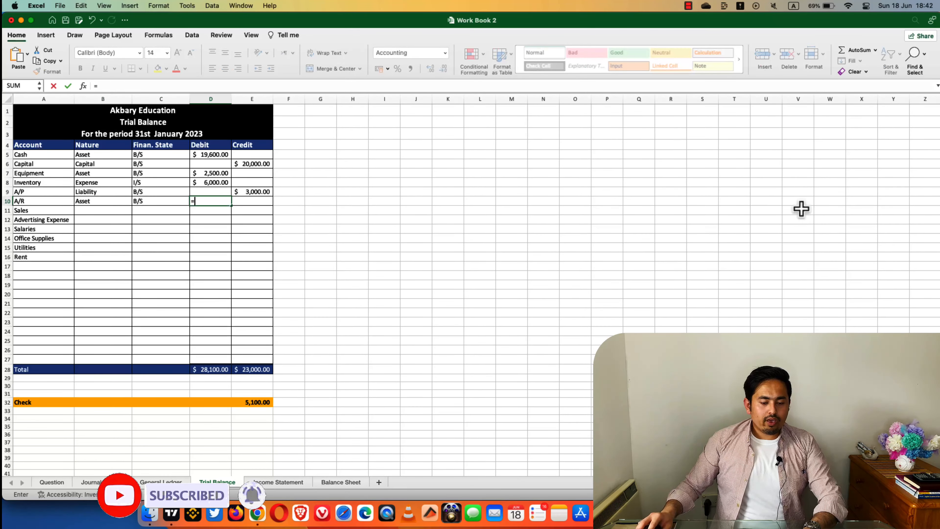
pyautogui.click(180, 482)
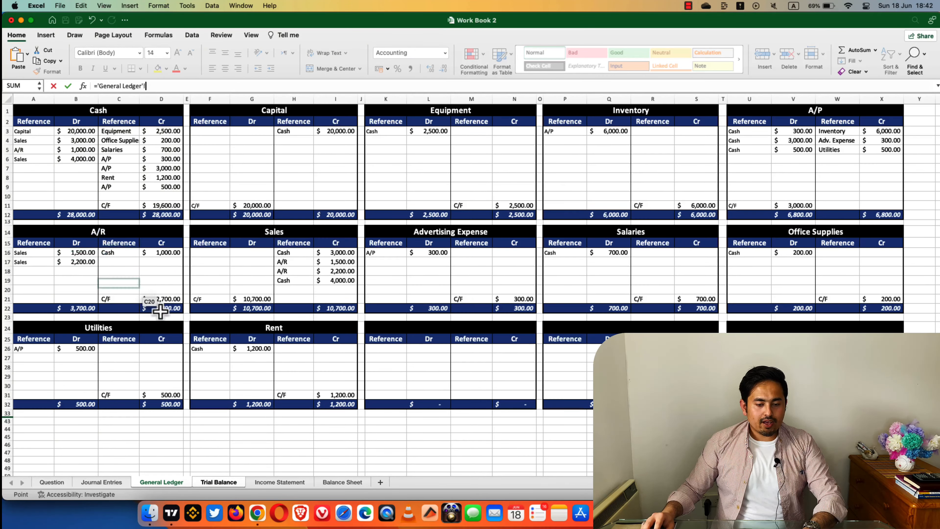
pyautogui.click(172, 298)
pyautogui.press('Return')
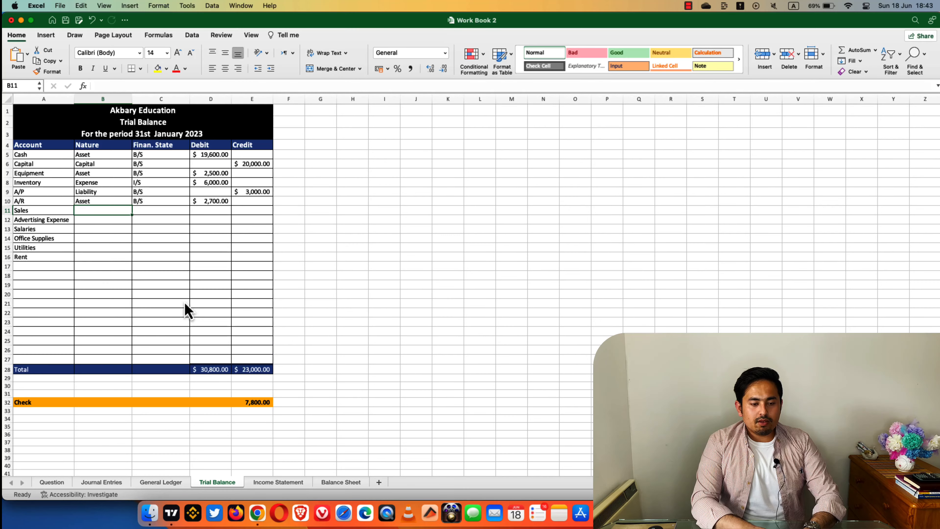
# Classify Sales in row 11 of the trial balance with nature Revenue and financial statement I/S.
pyautogui.write('Revenue')
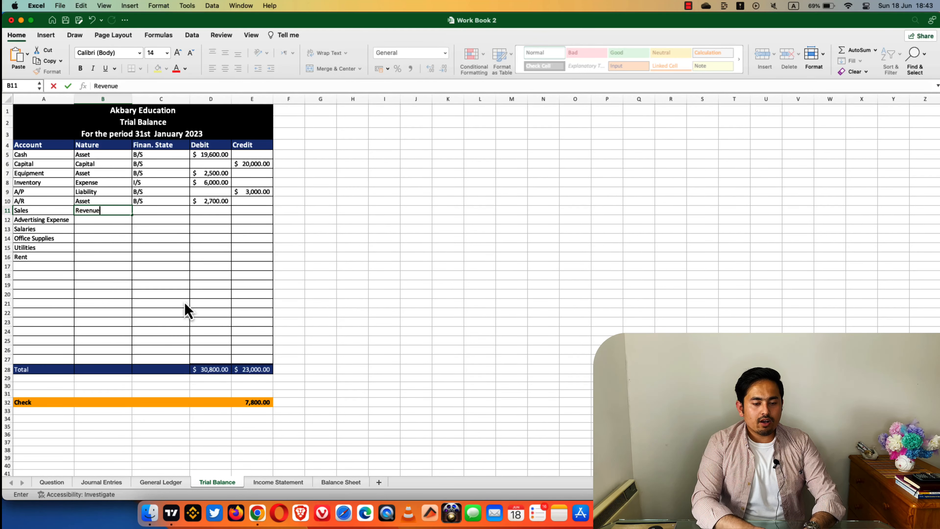
pyautogui.press('Tab')
pyautogui.write('I/S')
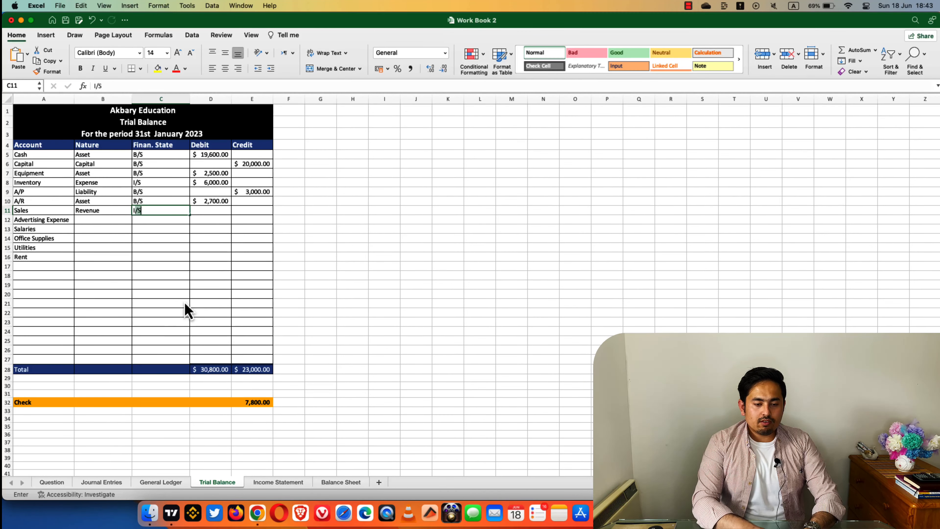
pyautogui.press('Tab')
pyautogui.press('Tab')
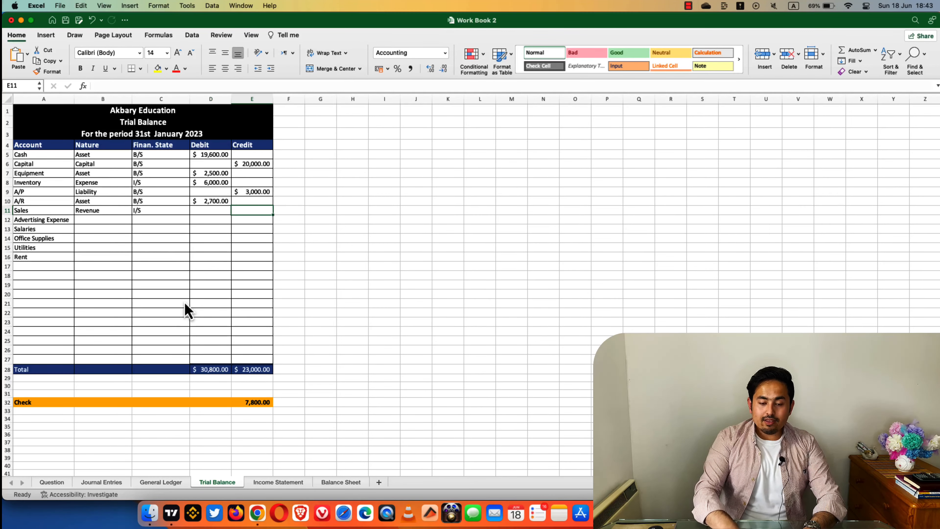
# Link the Sales credit in the trial balance to the Sales account's C/F balance in the General Ledger.
pyautogui.write('=')
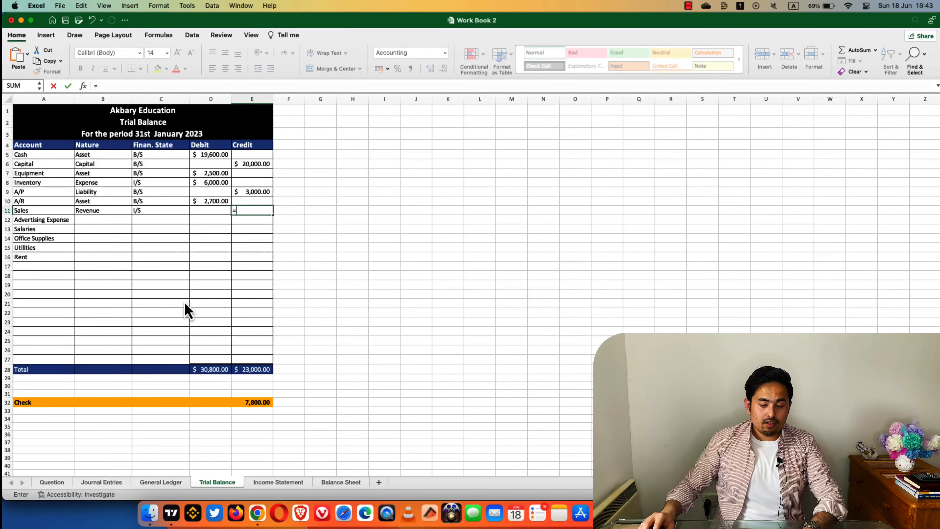
pyautogui.click(164, 486)
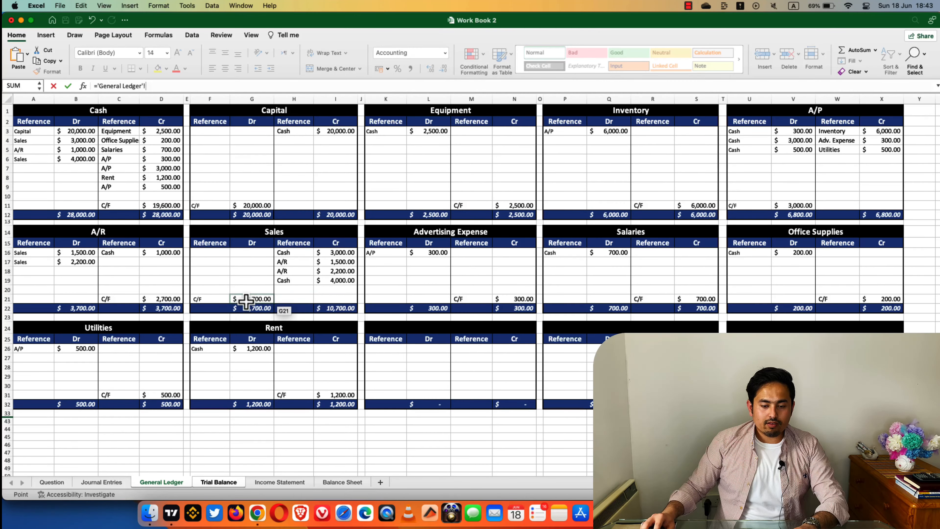
pyautogui.press('Escape')
pyautogui.press('Left')
pyautogui.press('Left')
pyautogui.press('Left')
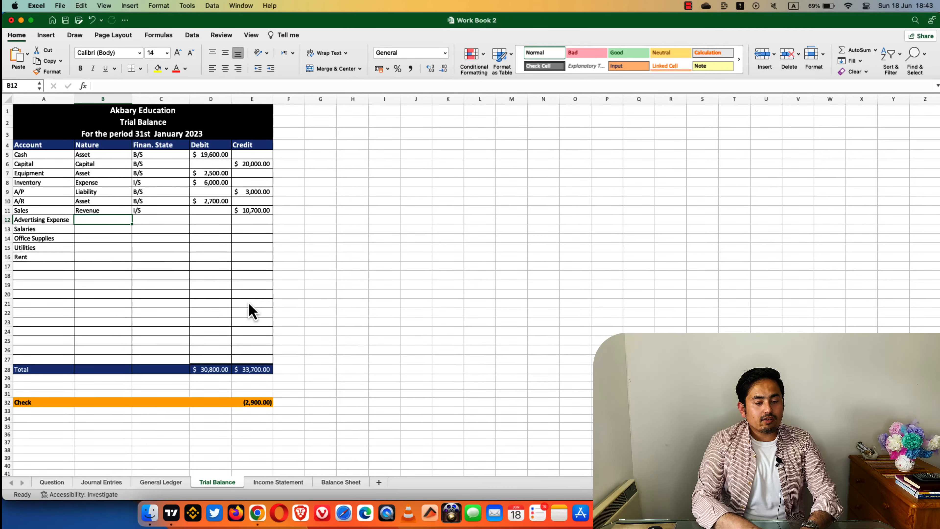
# Classify Advertising Expense as Expense and I/S, and link its debit to the account's C/F balance in the General Ledger.
pyautogui.write('Expense')
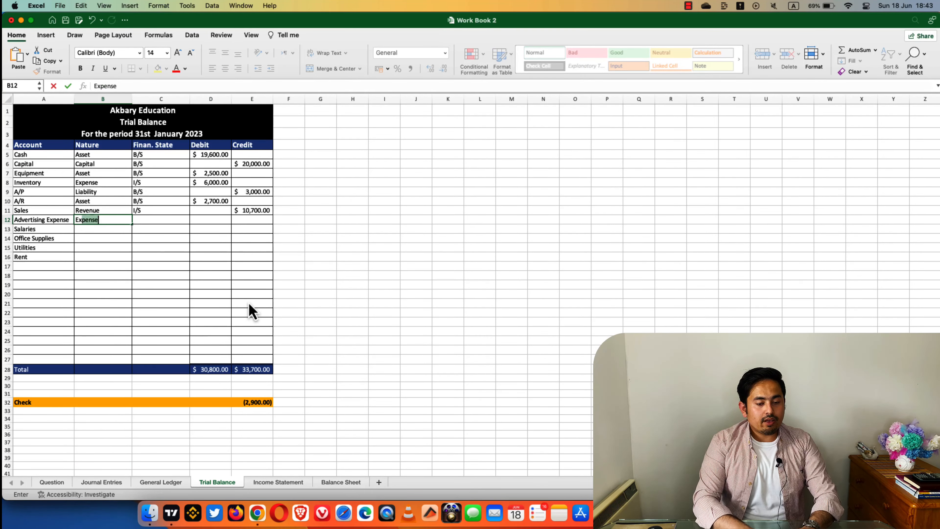
pyautogui.press('Tab')
pyautogui.write('I/S')
pyautogui.press('Tab')
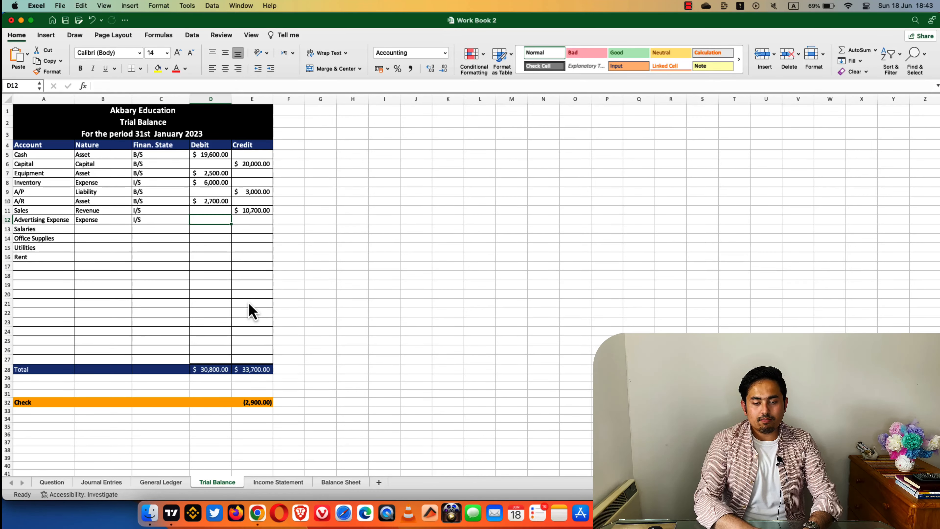
pyautogui.write('=')
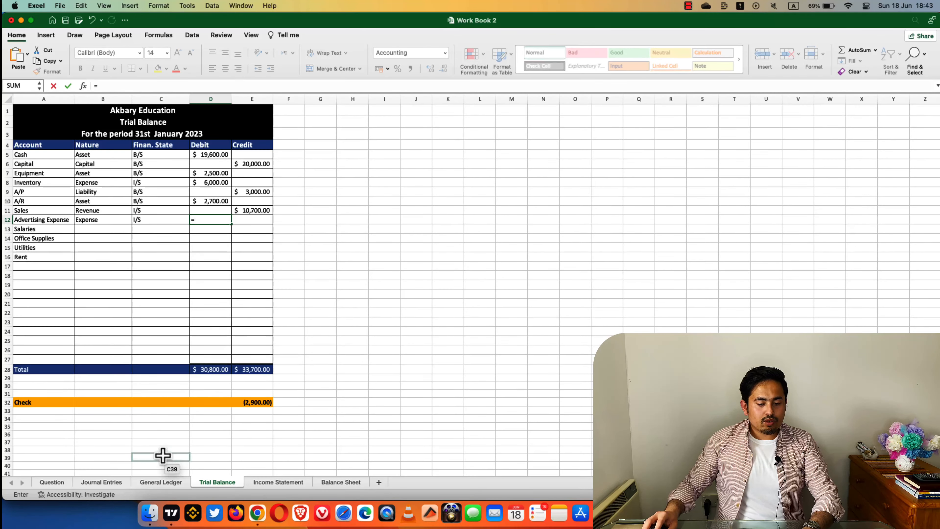
pyautogui.click(162, 482)
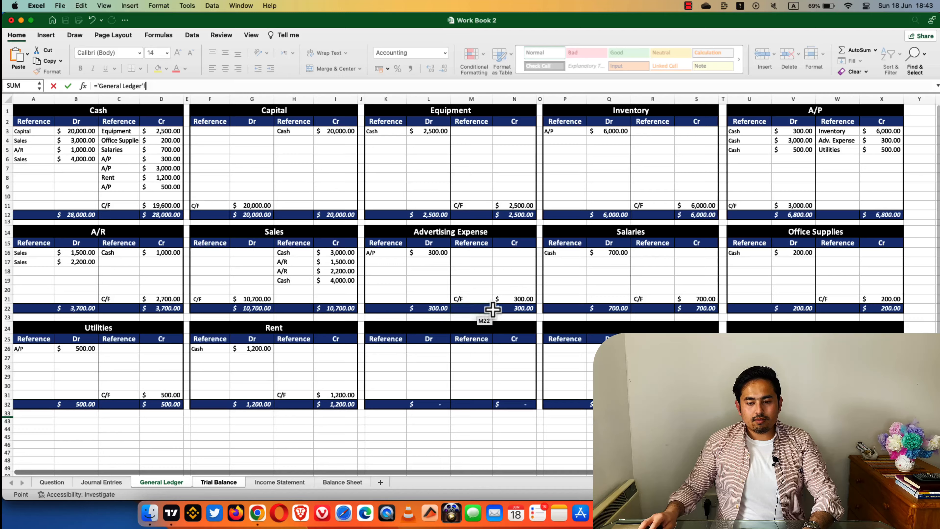
pyautogui.click(511, 302)
pyautogui.press('Return')
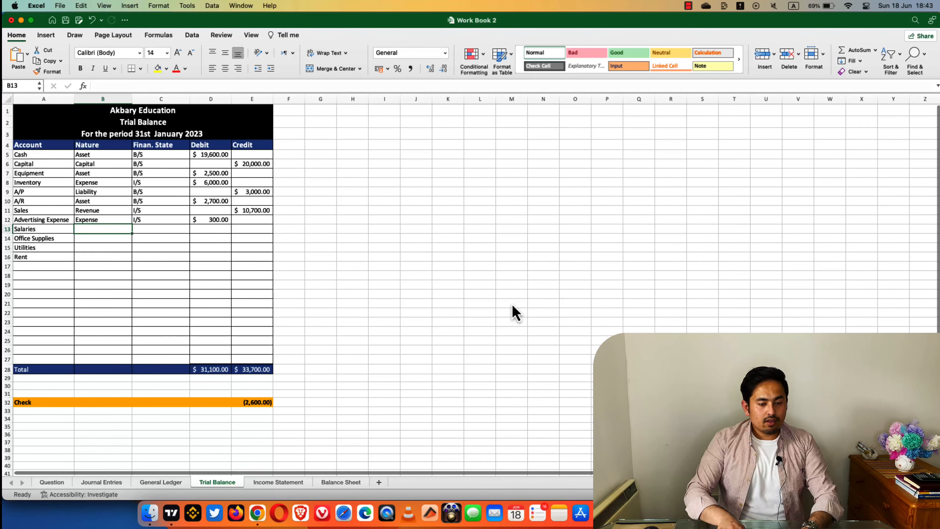
# Classify Salaries as Expense and I/S, and link its debit to the Salaries C/F balance in the General Ledger.
pyautogui.write('Expense')
pyautogui.press('Tab')
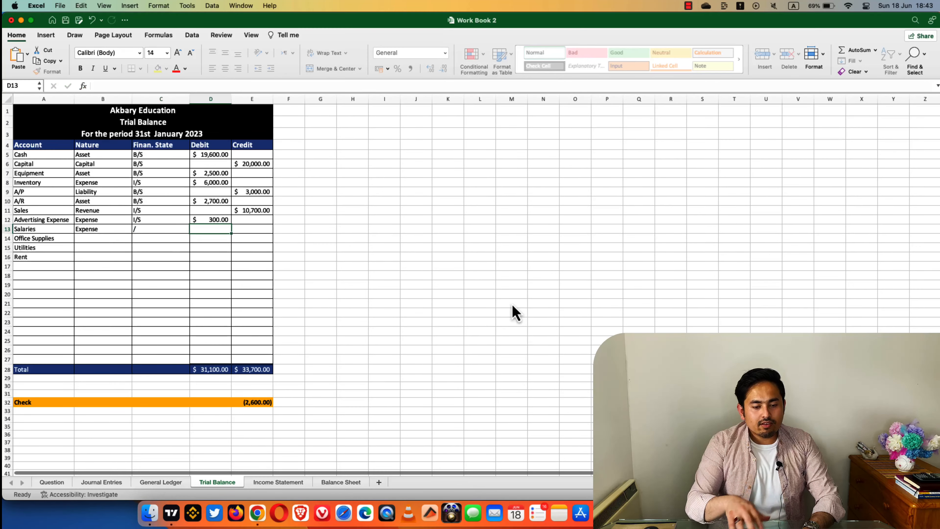
pyautogui.write('/S')
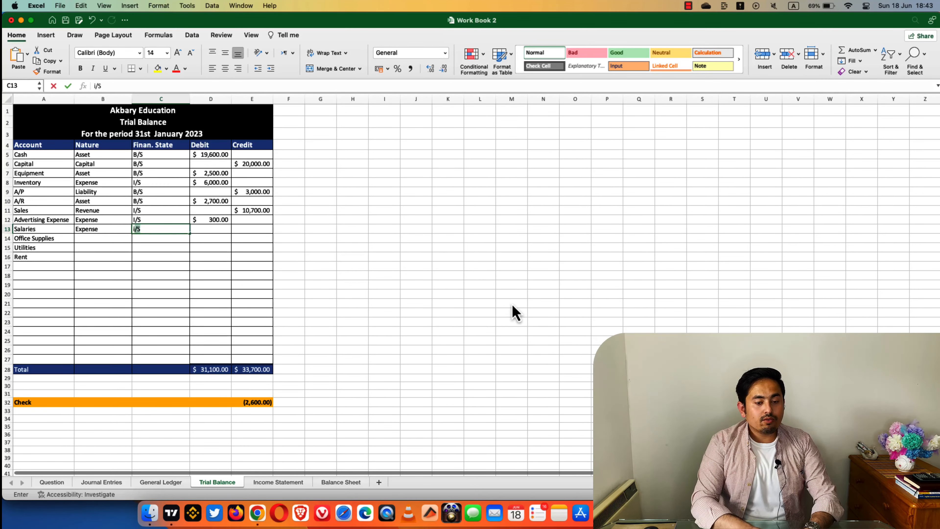
pyautogui.press('Tab')
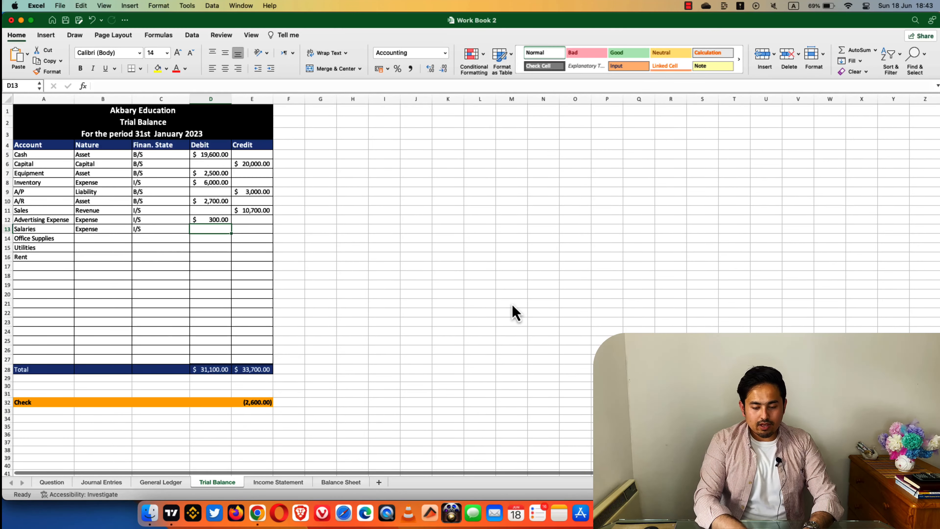
pyautogui.write('=')
pyautogui.click(161, 482)
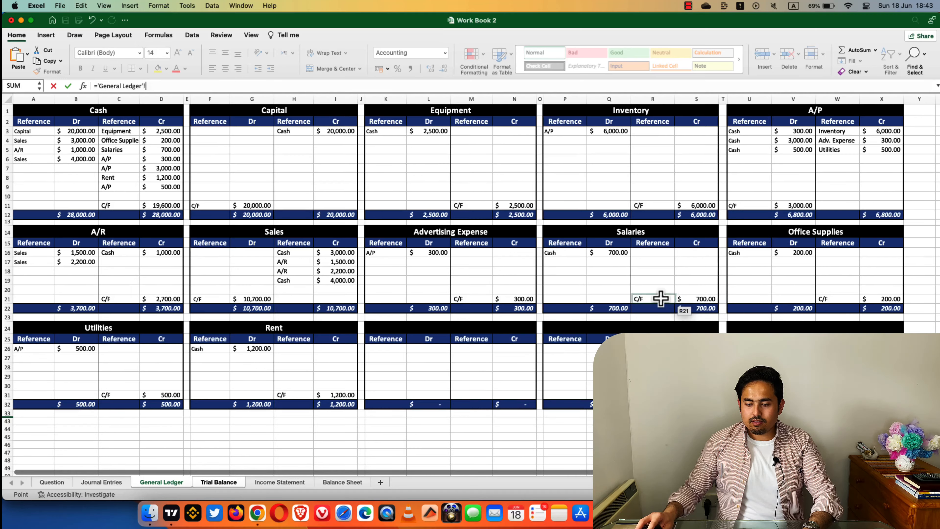
pyautogui.click(700, 299)
pyautogui.press('Return')
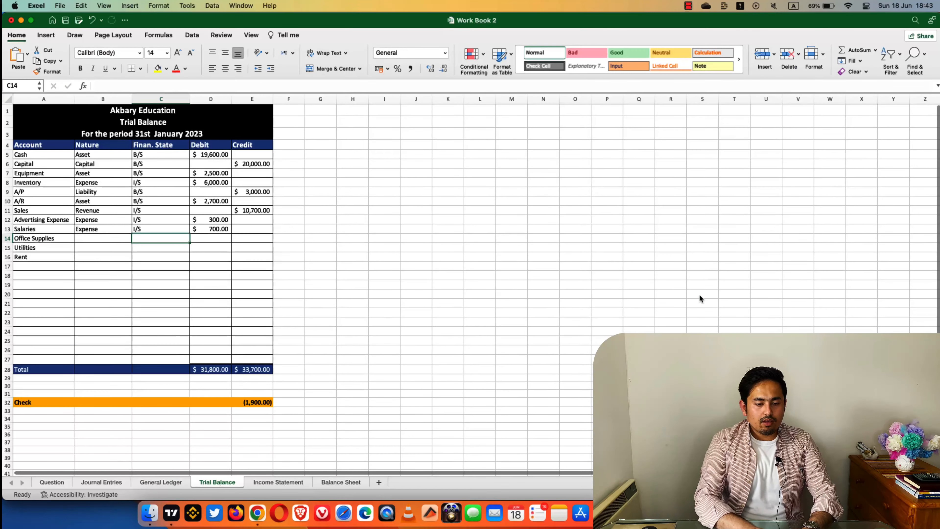
# Fill in the Office Supplies row with nature Expense, financial statement I/S and a debit of 200.
pyautogui.press('Left')
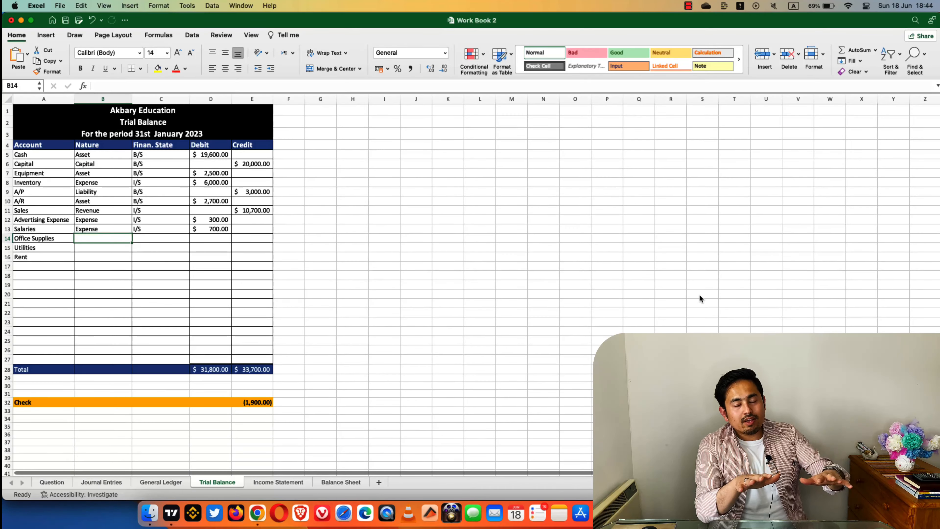
pyautogui.write('Expense')
pyautogui.press('Tab')
pyautogui.write('I/S')
pyautogui.press('Tab')
pyautogui.write('200')
pyautogui.press('Return')
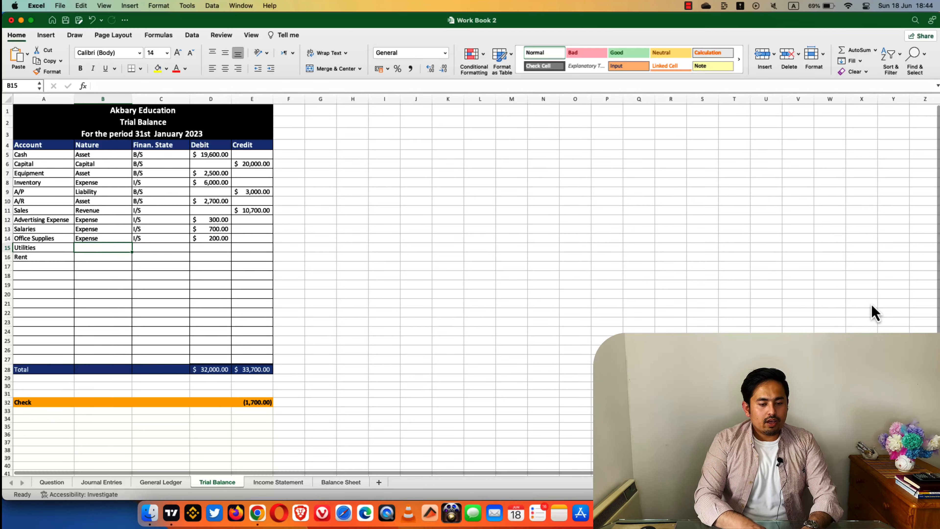
# Classify Utilities as Expense and I/S, and link its debit to the Utilities balance in the General Ledger.
pyautogui.write('Expense')
pyautogui.press('Tab')
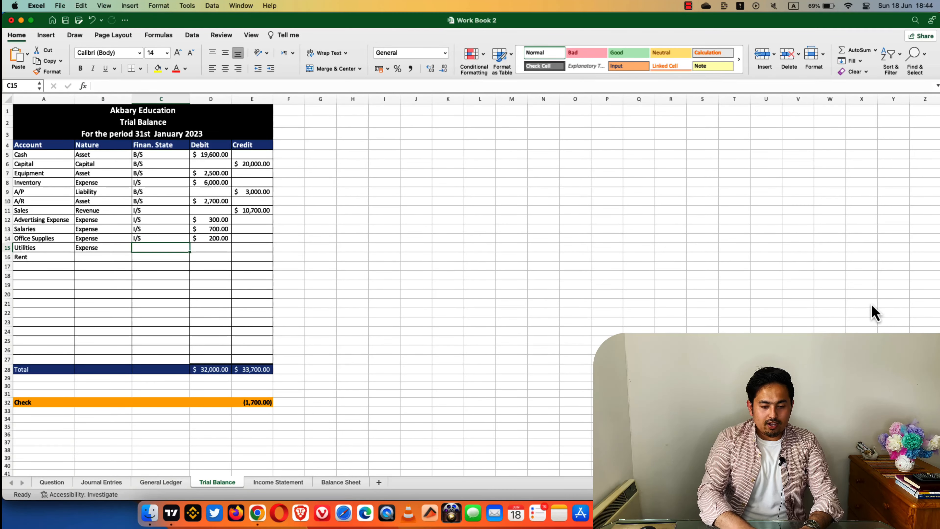
pyautogui.write('I/S')
pyautogui.press('Tab')
pyautogui.write('=')
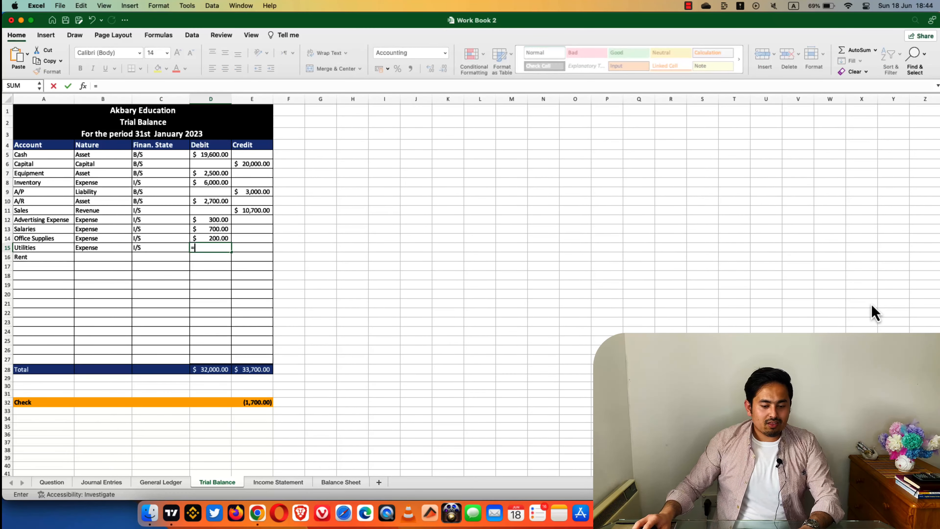
pyautogui.click(175, 482)
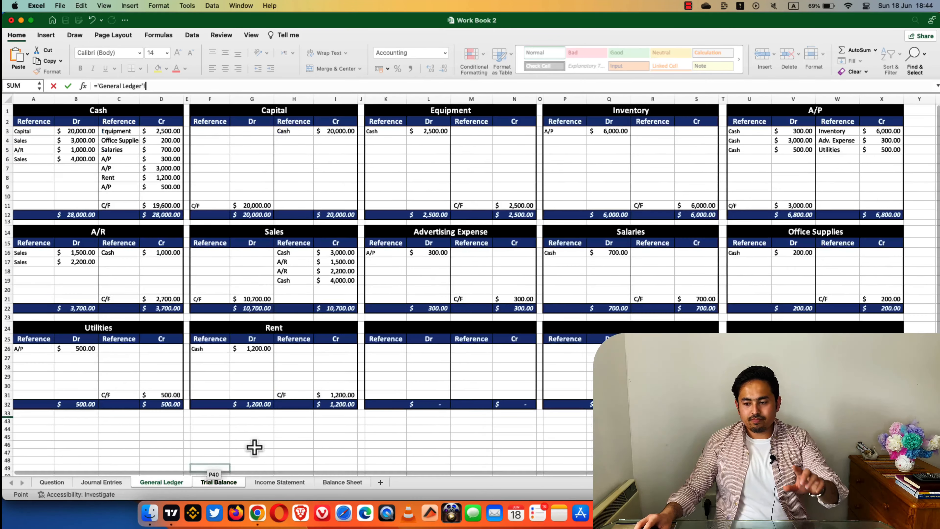
pyautogui.click(144, 401)
pyautogui.press('Return')
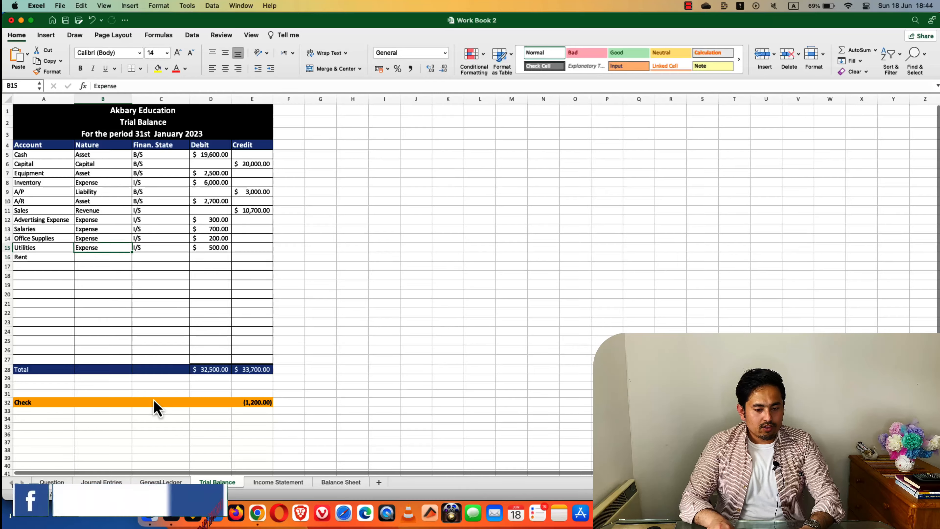
# Classify Rent in row 16 of the trial balance with nature Expense and financial statement I/S.
pyautogui.press('Right')
pyautogui.press('Right')
pyautogui.press('Down')
pyautogui.press('Left')
pyautogui.press('Left')
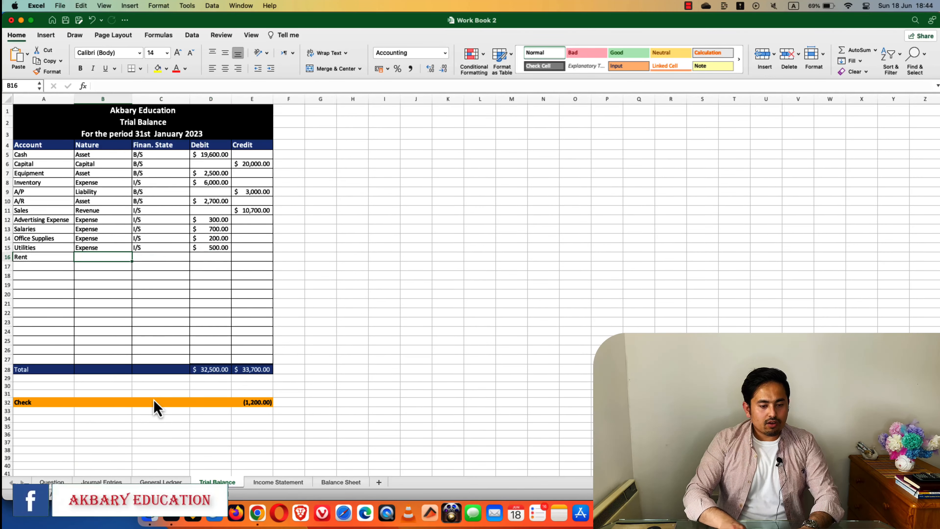
pyautogui.write('Expense')
pyautogui.press('Tab')
pyautogui.write('I/S')
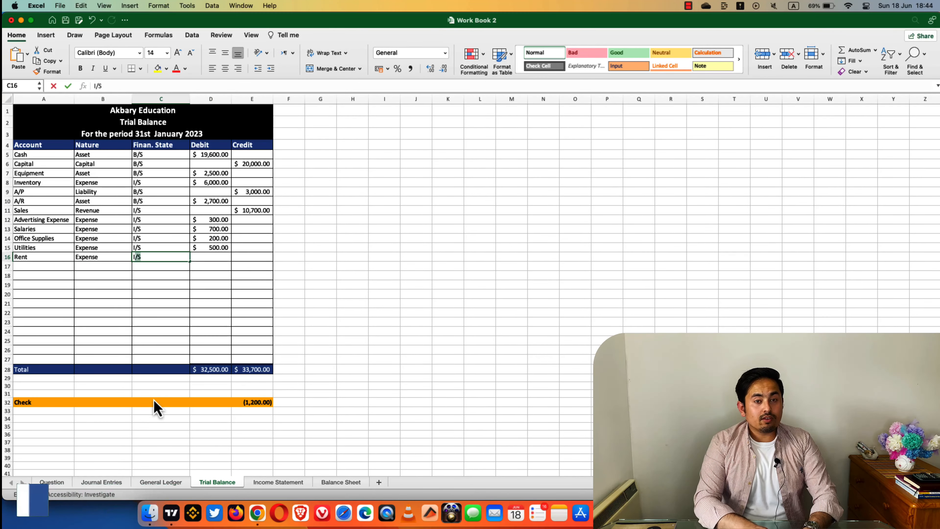
pyautogui.press('Tab')
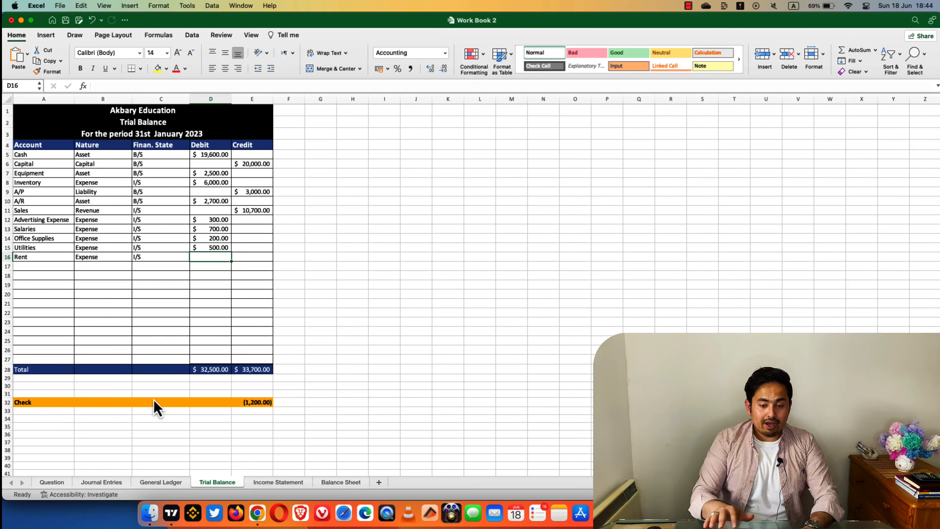
# Link the Rent debit in the trial balance to the Rent account's C/F balance in General Ledger cell I31.
pyautogui.write('=')
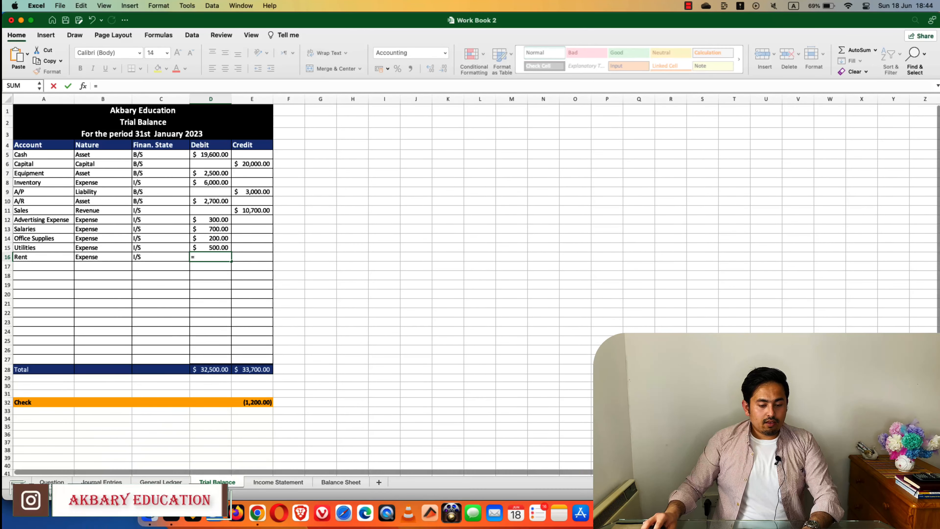
pyautogui.click(160, 482)
pyautogui.click(339, 398)
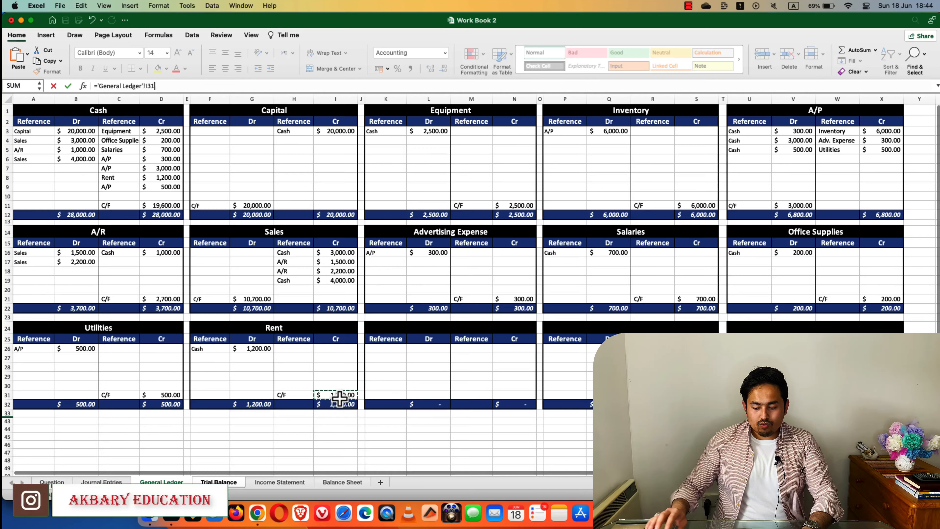
pyautogui.press('Return')
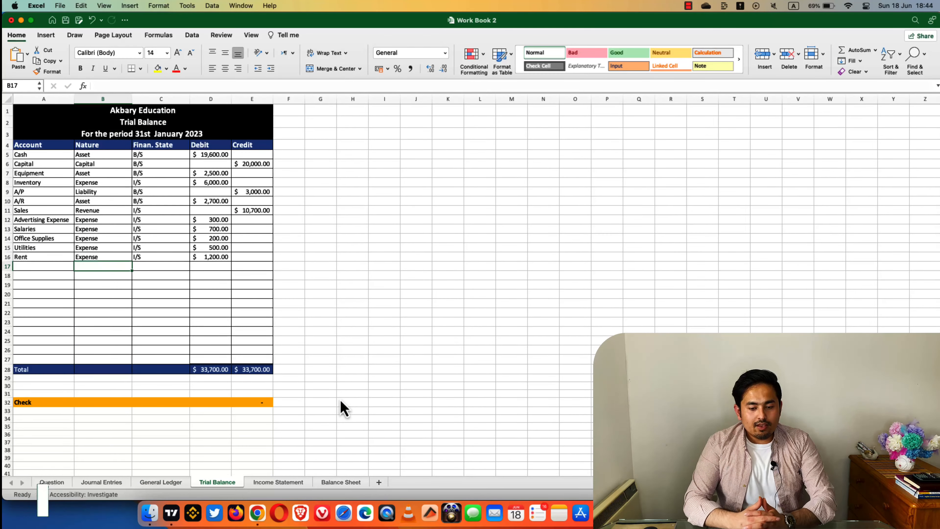